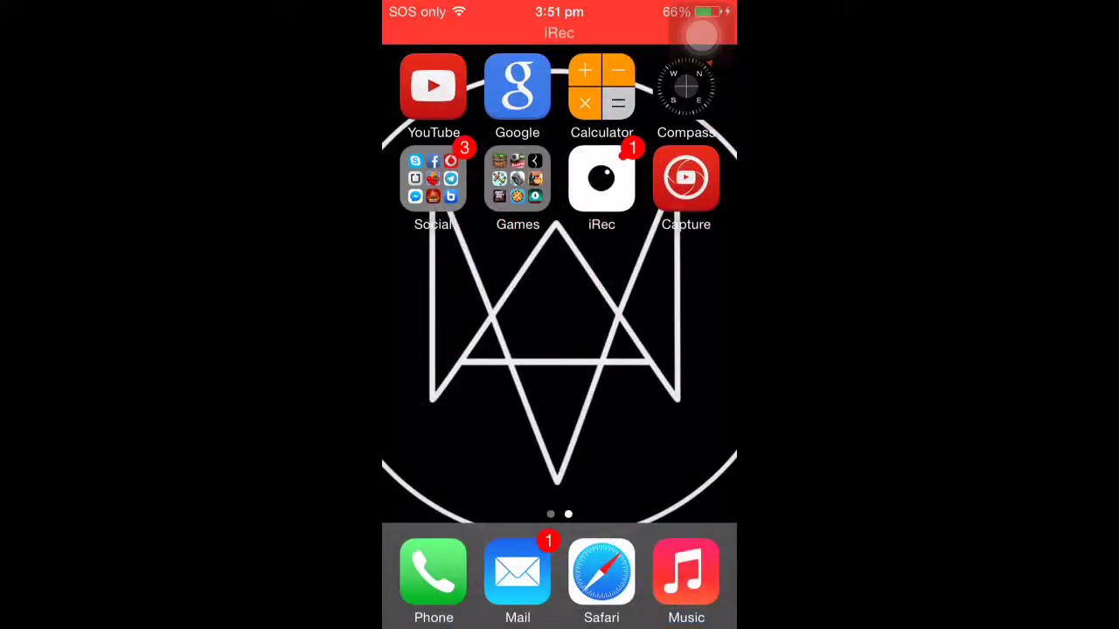
click(517, 179)
drag(664, 314, 437, 314)
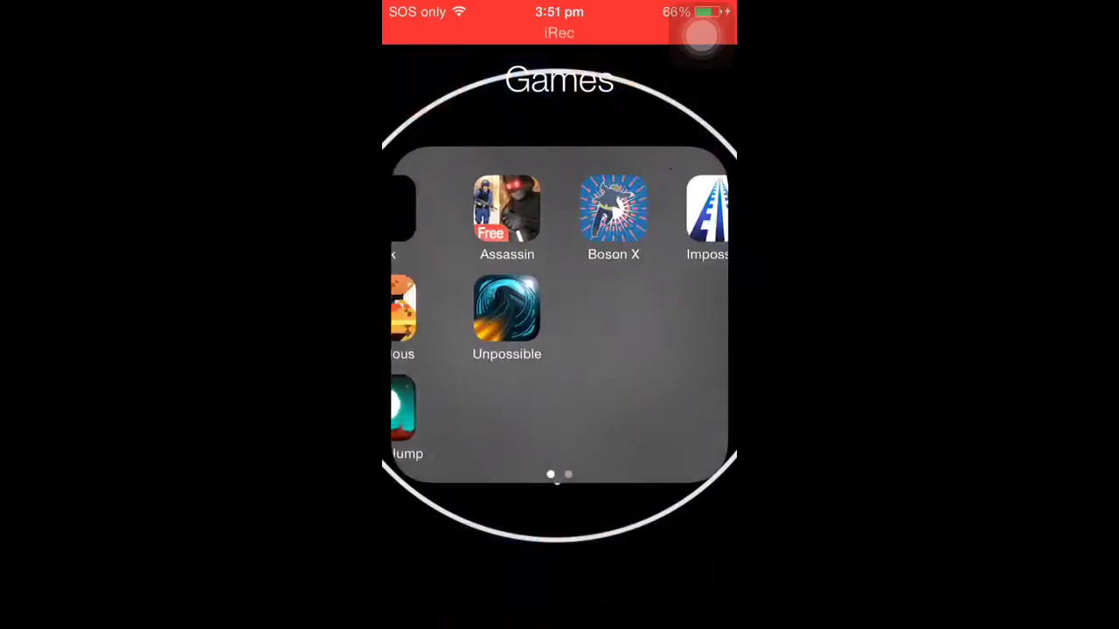